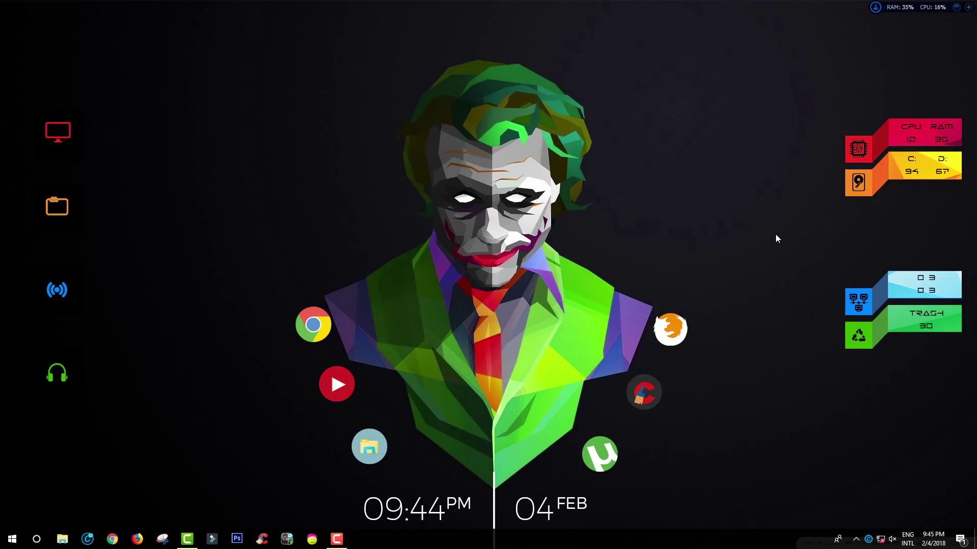
Switch to Camtasia and add a red arrow callout reading "This is MACBOOK" to Track 3 at about 0:01:05
{"action": "left_click", "coordinate": [187, 539]}
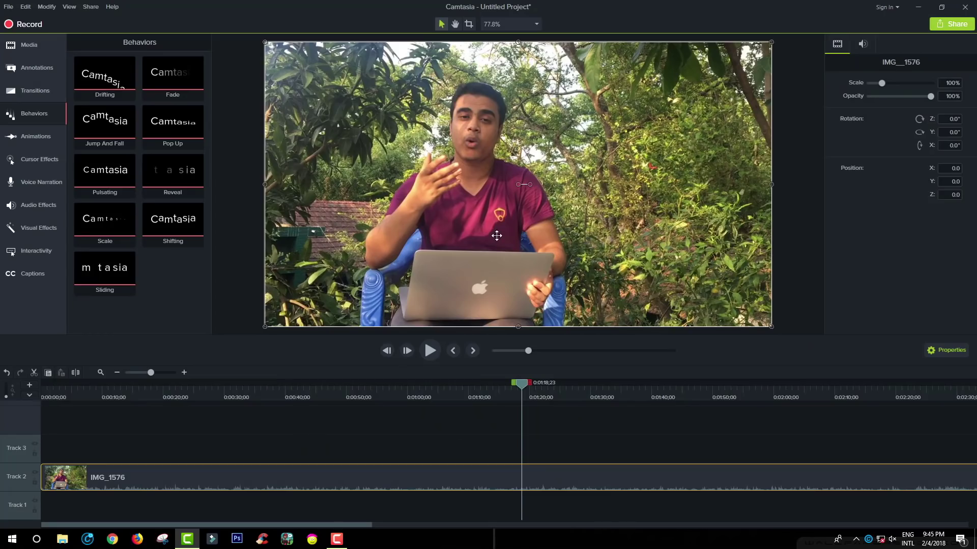
{"action": "left_click", "coordinate": [455, 443]}
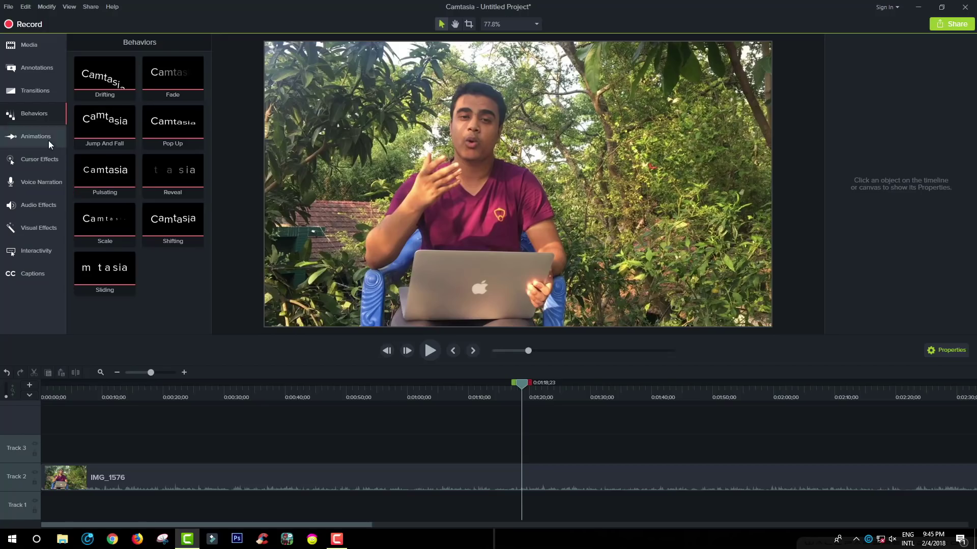
{"action": "left_click", "coordinate": [29, 69]}
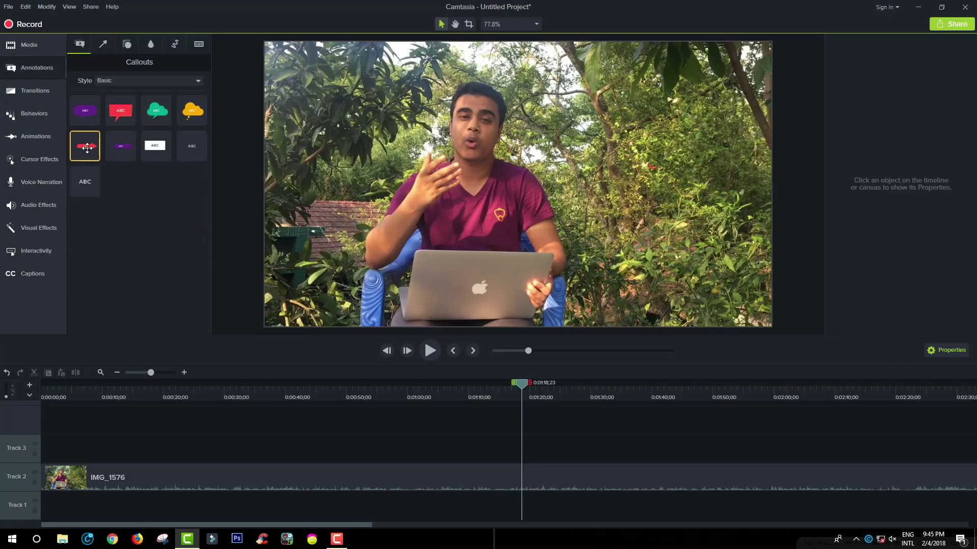
{"action": "left_click_drag", "start_coordinate": [87, 148], "coordinate": [438, 448]}
{"action": "left_click", "coordinate": [453, 395]}
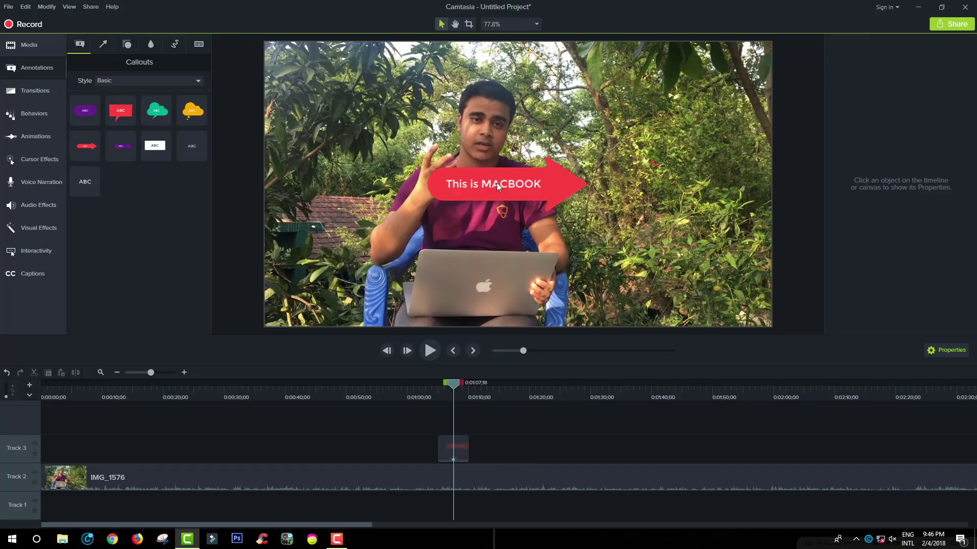
Shrink the arrow callout slightly and move it to the lower-left corner of the video so it points at the laptop
{"action": "left_click", "coordinate": [558, 181]}
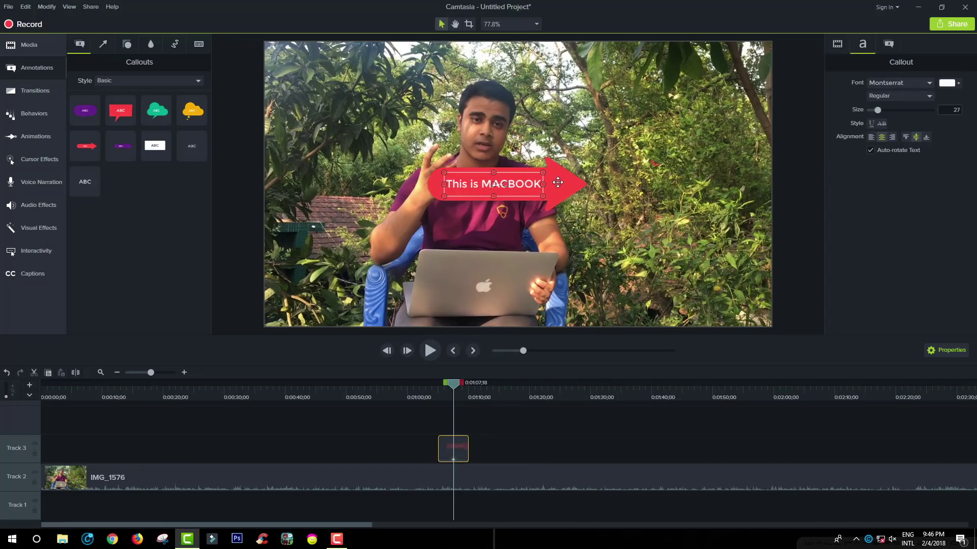
{"action": "left_click_drag", "start_coordinate": [559, 180], "coordinate": [382, 296]}
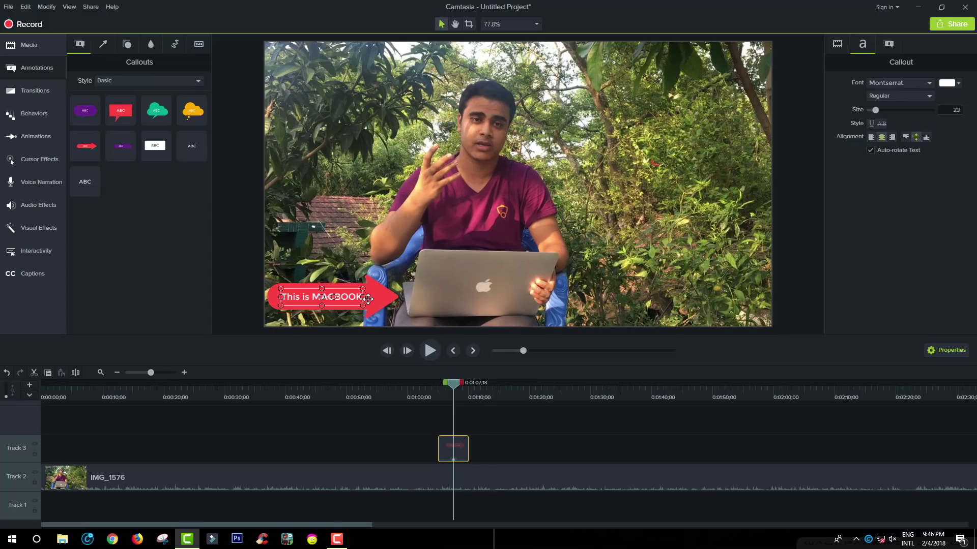
{"action": "left_click", "coordinate": [520, 432]}
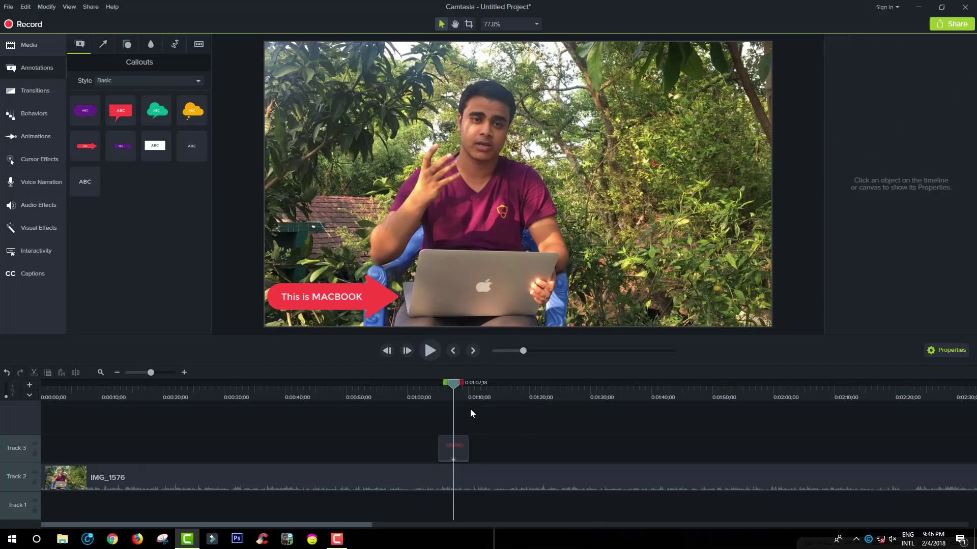
{"action": "left_click", "coordinate": [373, 295]}
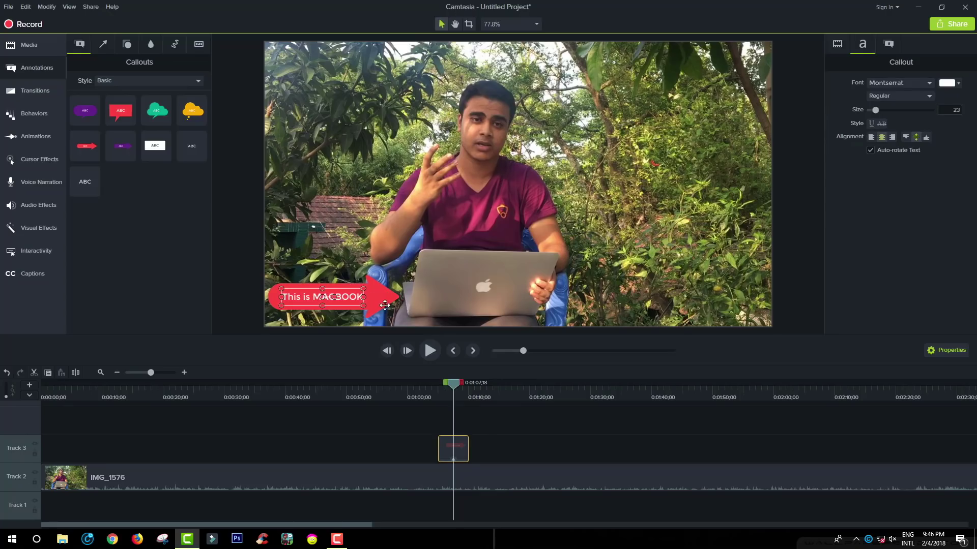
Play the timeline from about 0:01:04 to preview the arrow callout without any behavior
{"action": "left_click_drag", "start_coordinate": [456, 384], "coordinate": [435, 391]}
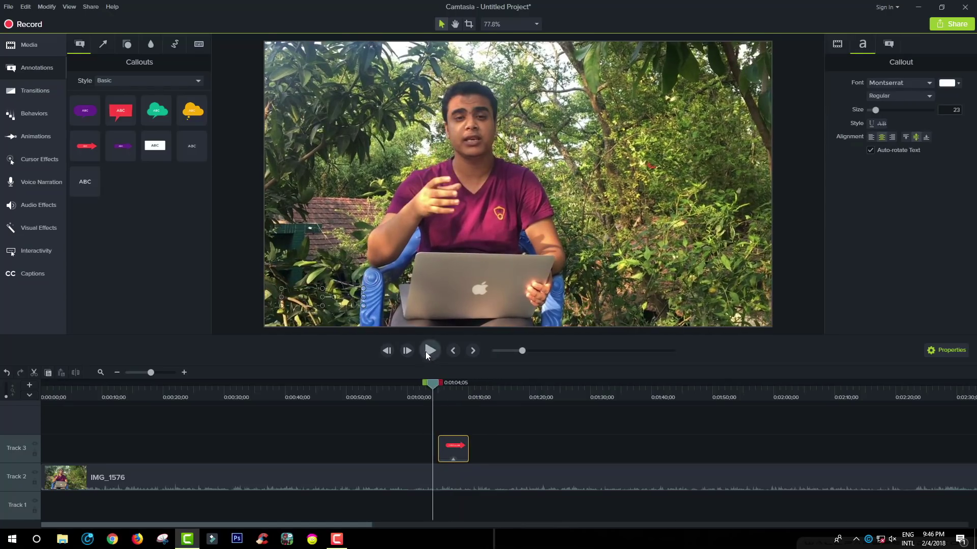
{"action": "left_click", "coordinate": [425, 352]}
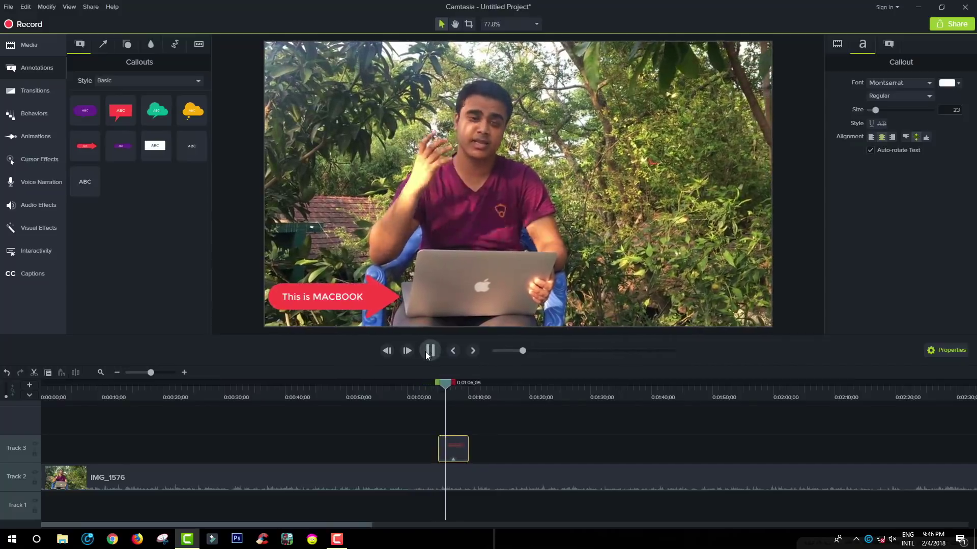
{"action": "left_click", "coordinate": [427, 353]}
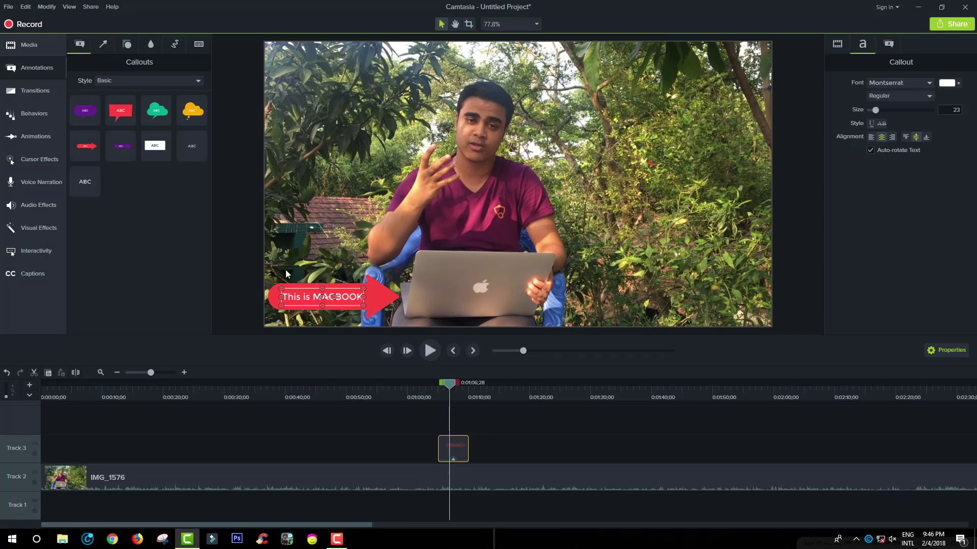
Apply the Reveal behavior to the arrow callout on Track 3 and review its In and During settings
{"action": "left_click", "coordinate": [38, 117]}
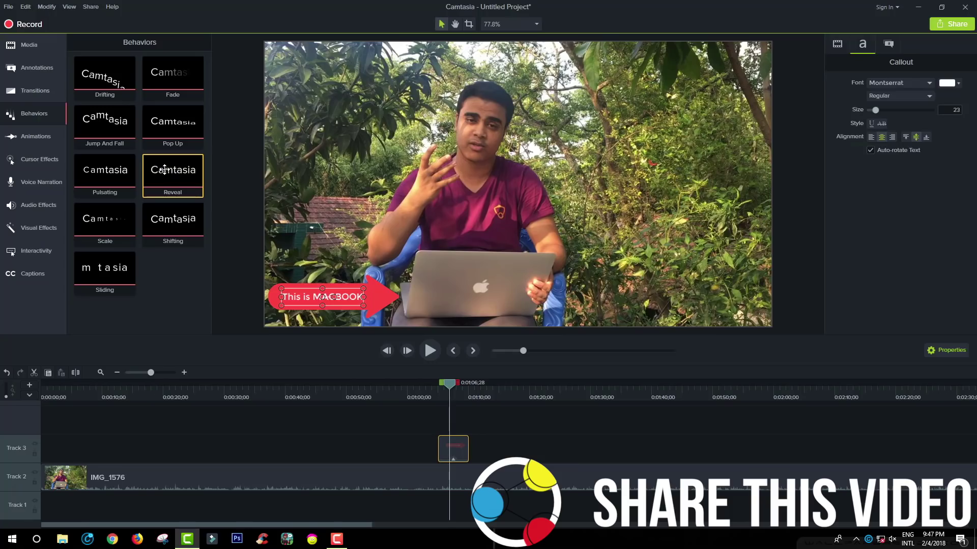
{"action": "left_click_drag", "start_coordinate": [167, 170], "coordinate": [453, 448]}
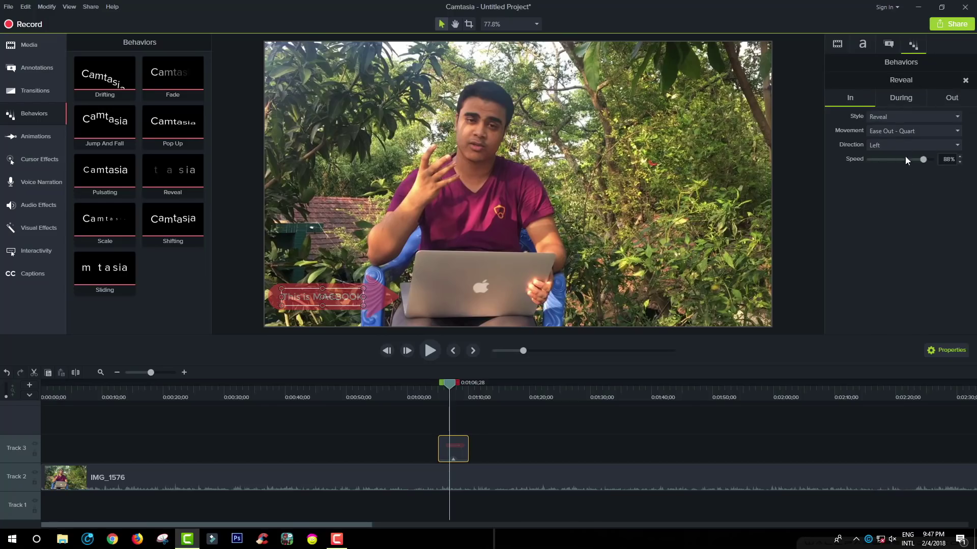
{"action": "left_click", "coordinate": [902, 94]}
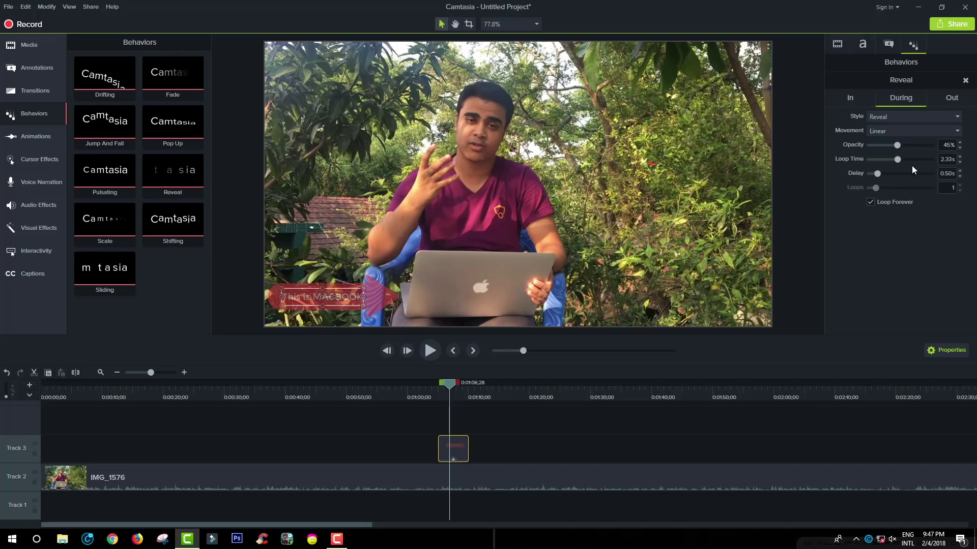
{"action": "left_click", "coordinate": [855, 96]}
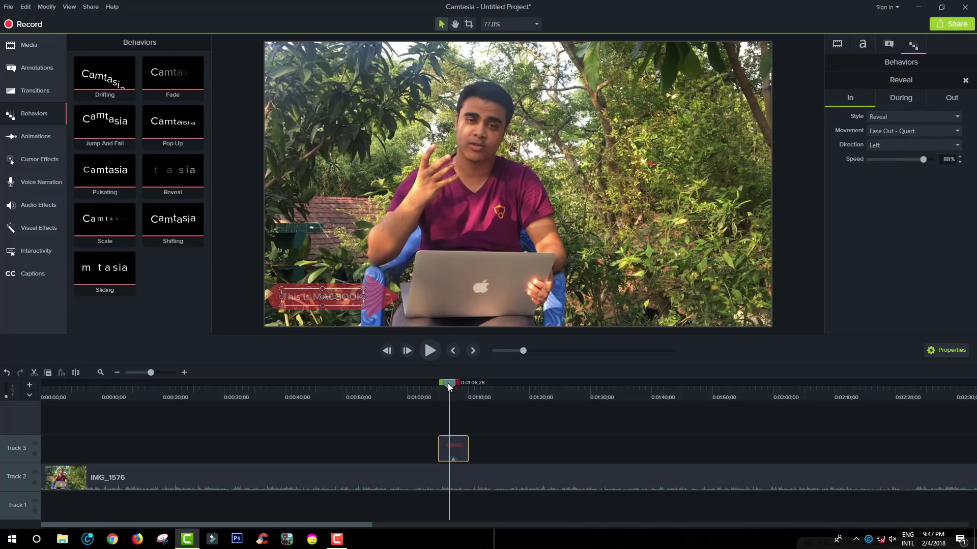
Play the section starting just before the callout several times to preview its Reveal behavior
{"action": "left_click_drag", "start_coordinate": [448, 383], "coordinate": [432, 386]}
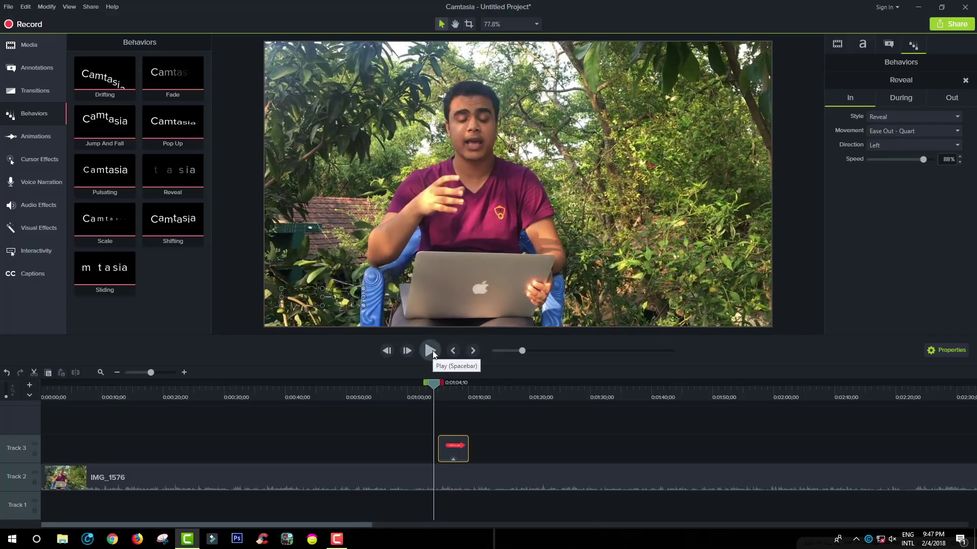
{"action": "left_click", "coordinate": [430, 351]}
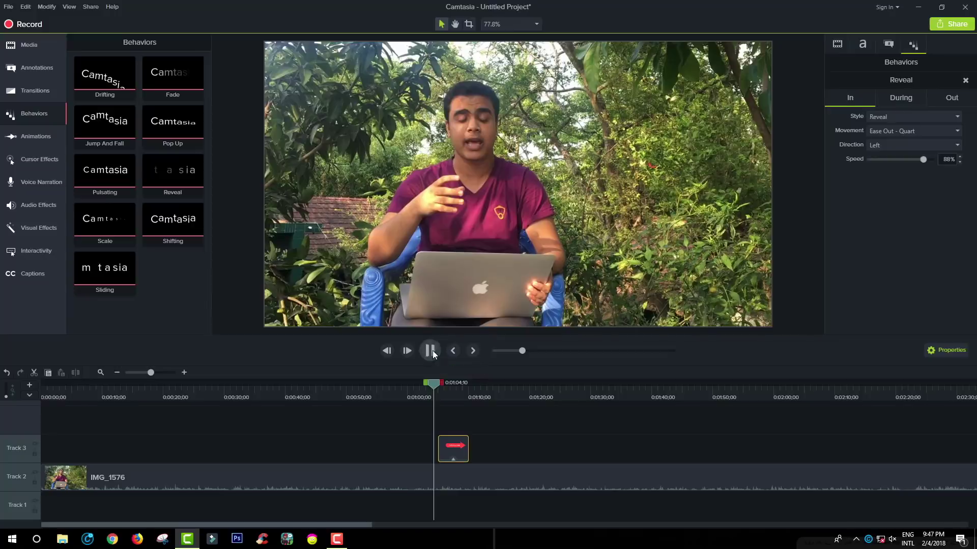
{"action": "left_click", "coordinate": [431, 351]}
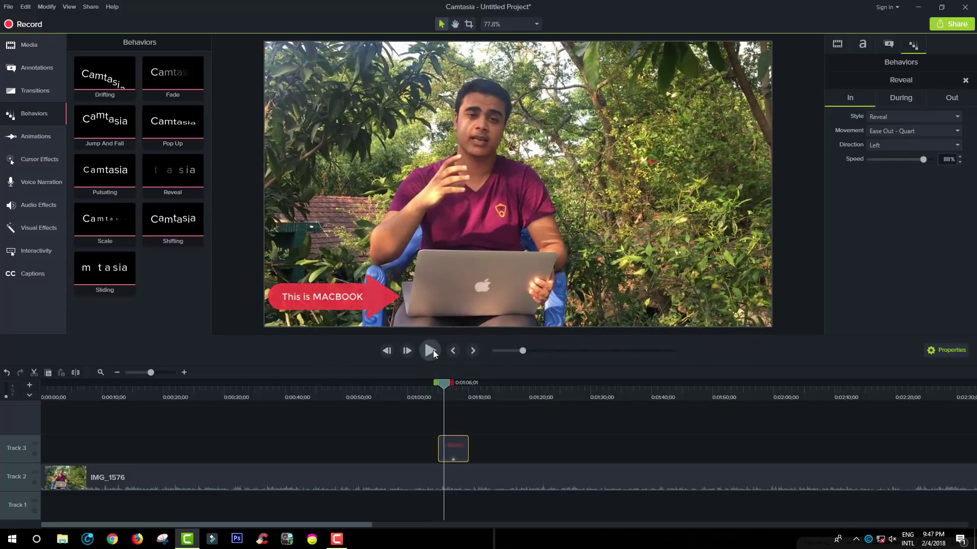
{"action": "left_click", "coordinate": [331, 298]}
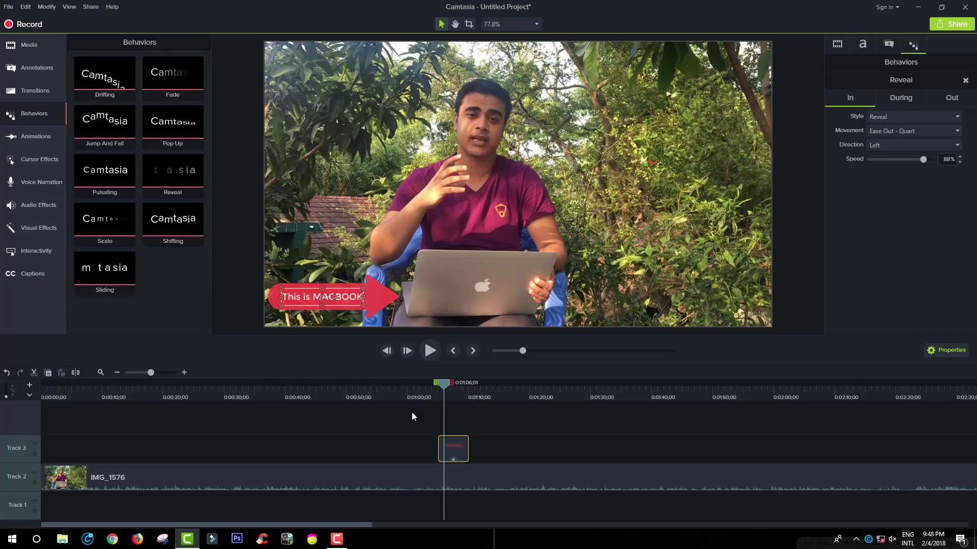
{"action": "left_click_drag", "start_coordinate": [444, 386], "coordinate": [428, 386]}
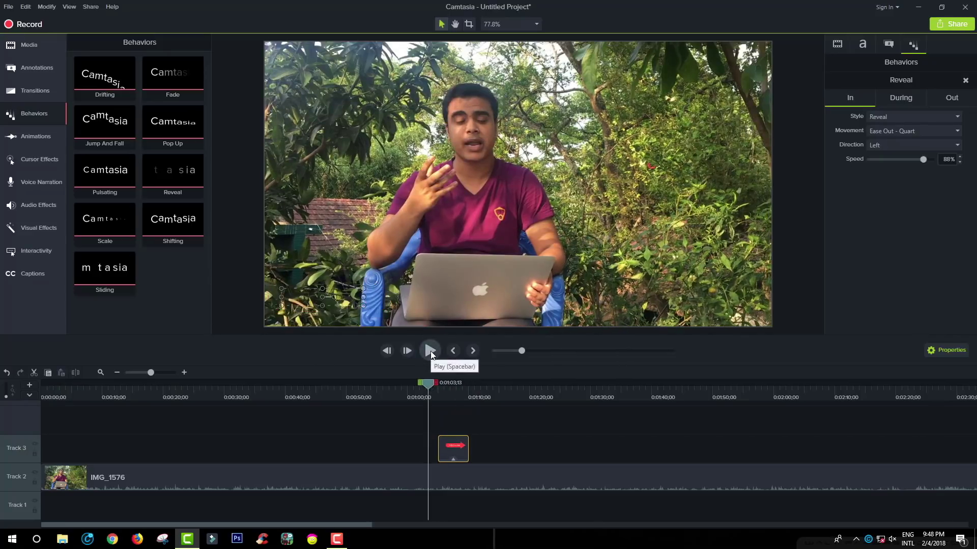
{"action": "left_click", "coordinate": [430, 351]}
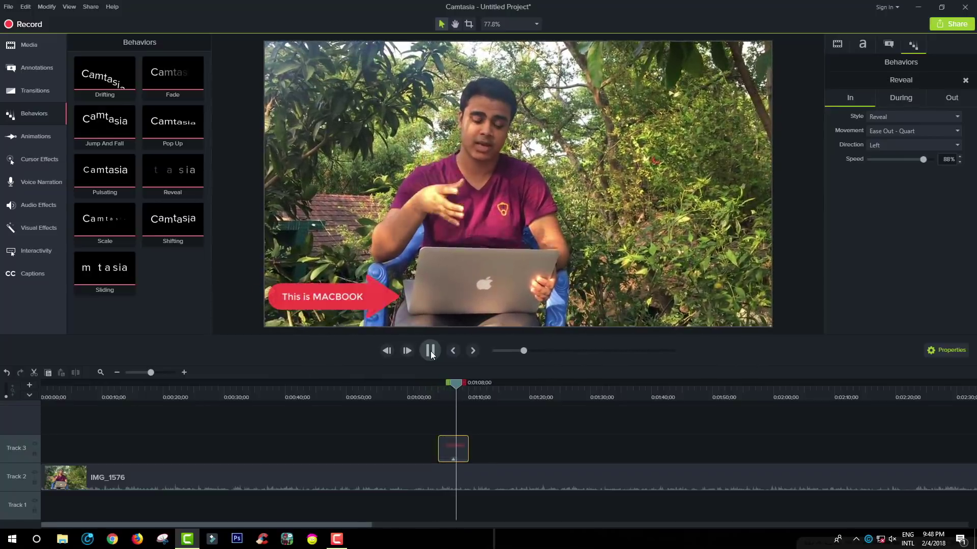
{"action": "left_click", "coordinate": [431, 352]}
{"action": "left_click_drag", "start_coordinate": [459, 384], "coordinate": [431, 387]}
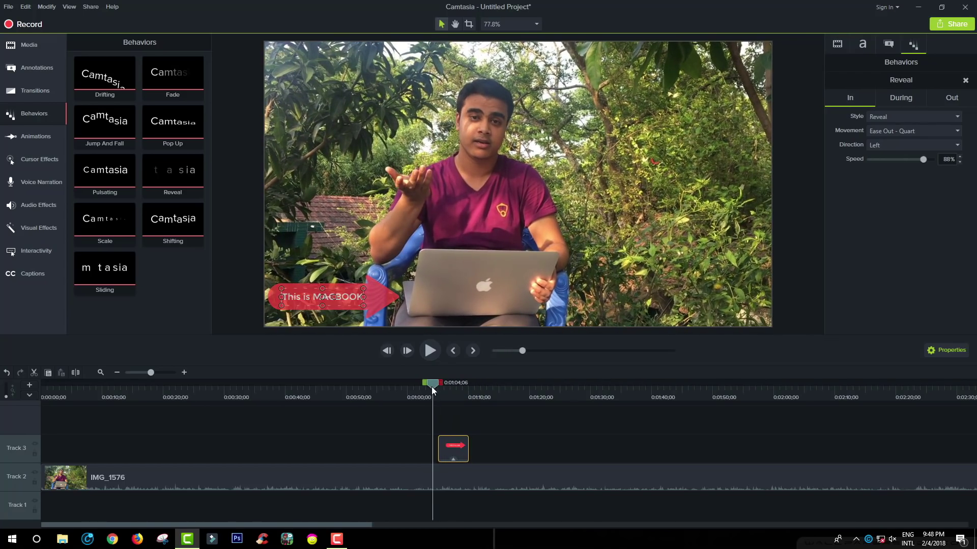
{"action": "left_click", "coordinate": [430, 348]}
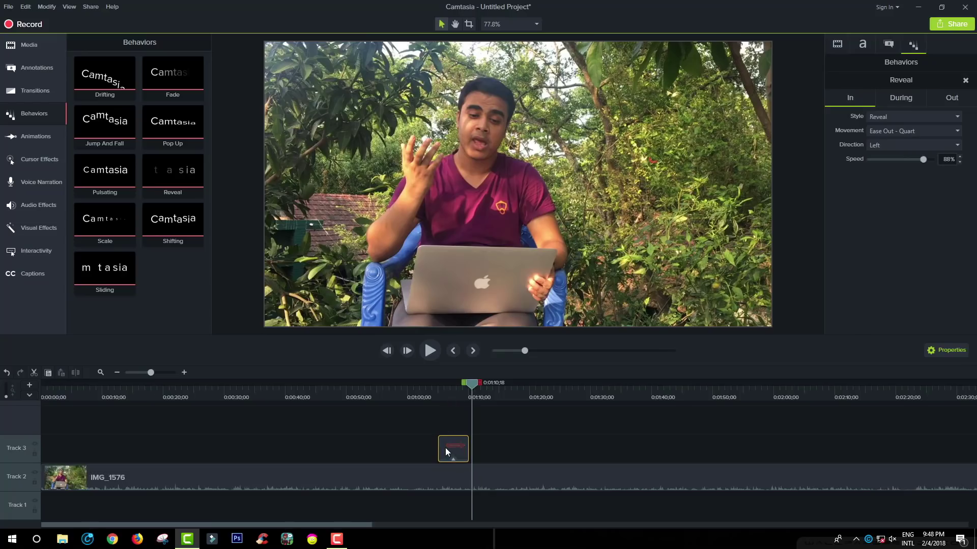
Remove the Reveal behavior from the arrow callout and replay the section from about 0:01:04
{"action": "left_click", "coordinate": [454, 394]}
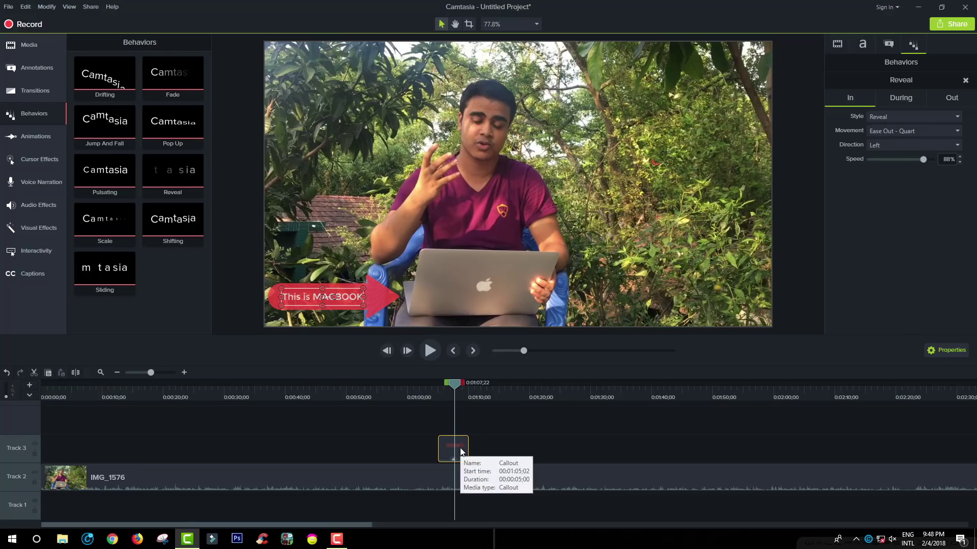
{"action": "left_click", "coordinate": [965, 81]}
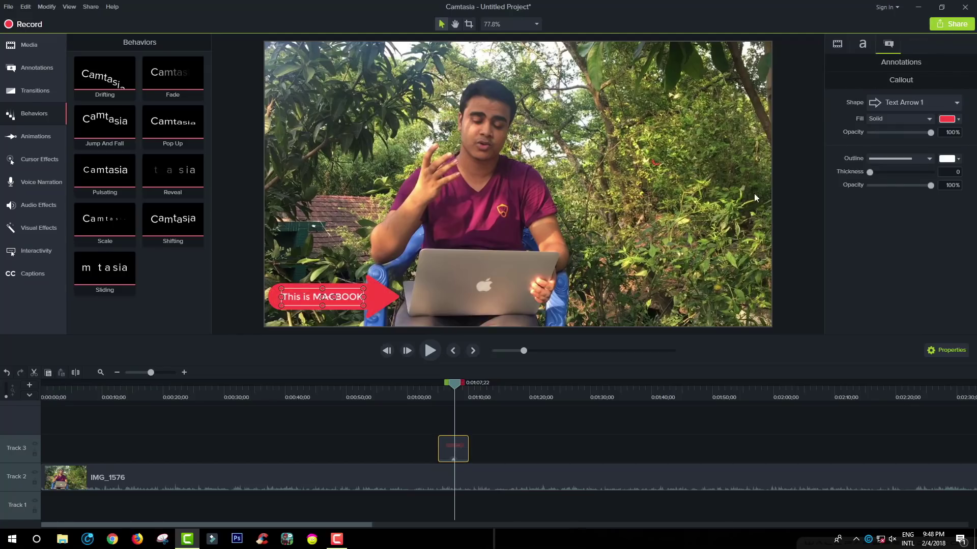
{"action": "left_click_drag", "start_coordinate": [453, 390], "coordinate": [433, 386]}
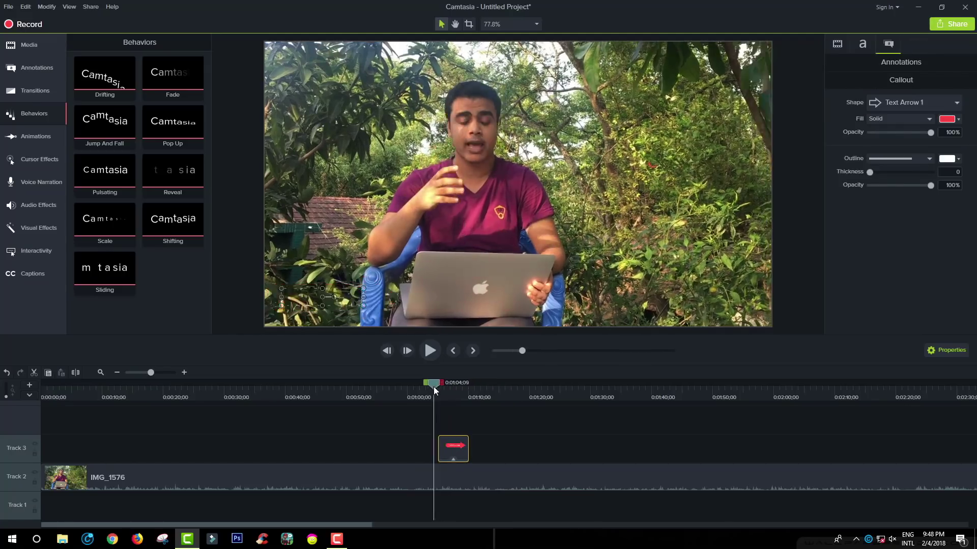
{"action": "left_click", "coordinate": [430, 351]}
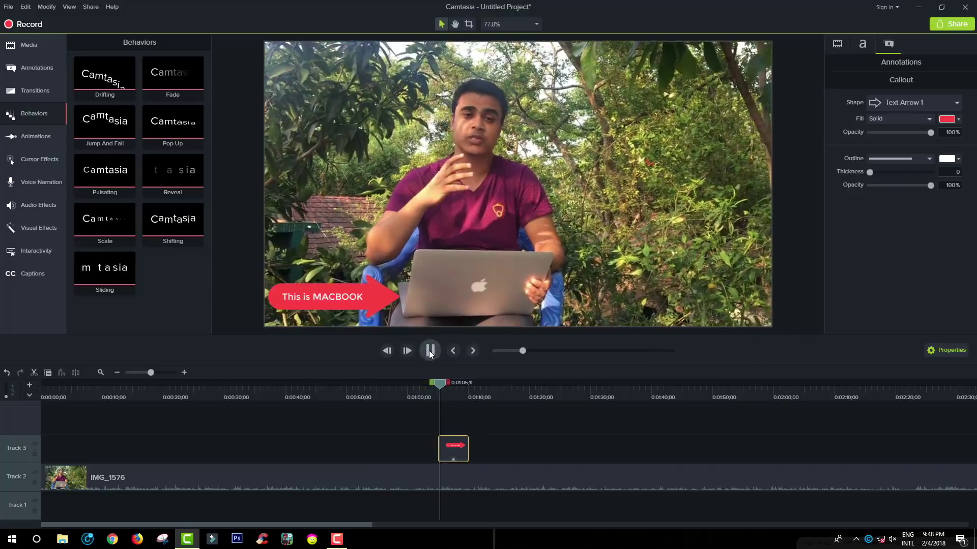
{"action": "key", "text": "space"}
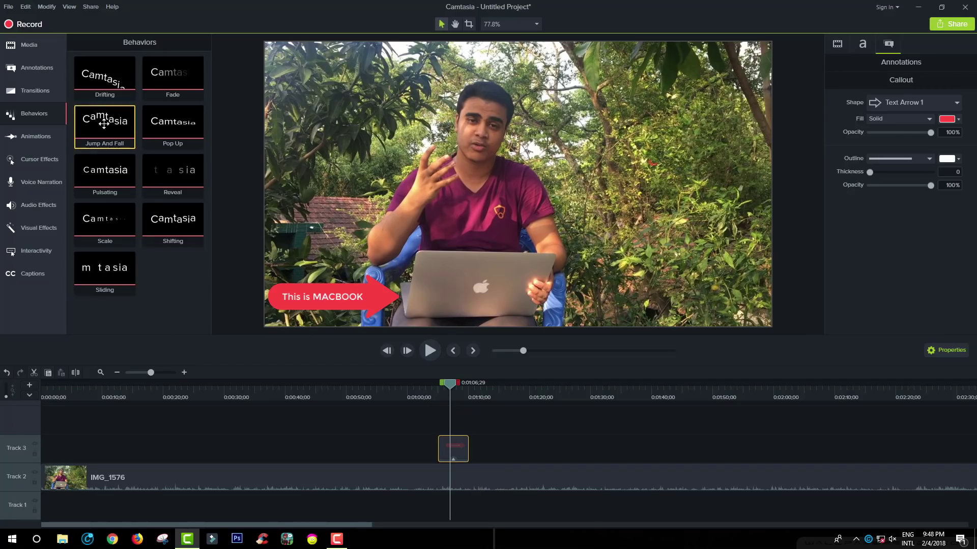
Apply the Jump And Fall behavior to the arrow callout on Track 3
{"action": "left_click_drag", "start_coordinate": [96, 125], "coordinate": [452, 444]}
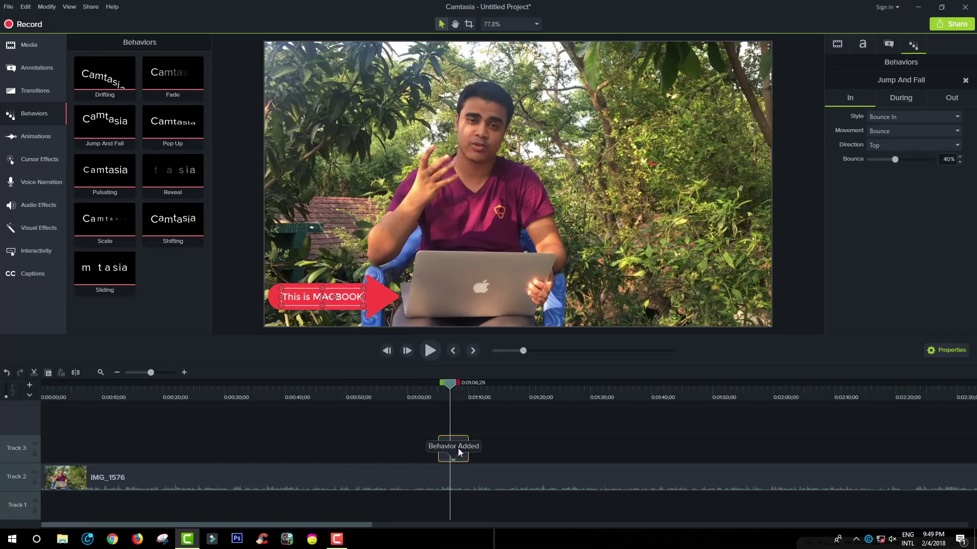
{"action": "left_click", "coordinate": [415, 482]}
{"action": "left_click_drag", "start_coordinate": [445, 384], "coordinate": [437, 385]}
{"action": "left_click", "coordinate": [481, 425]}
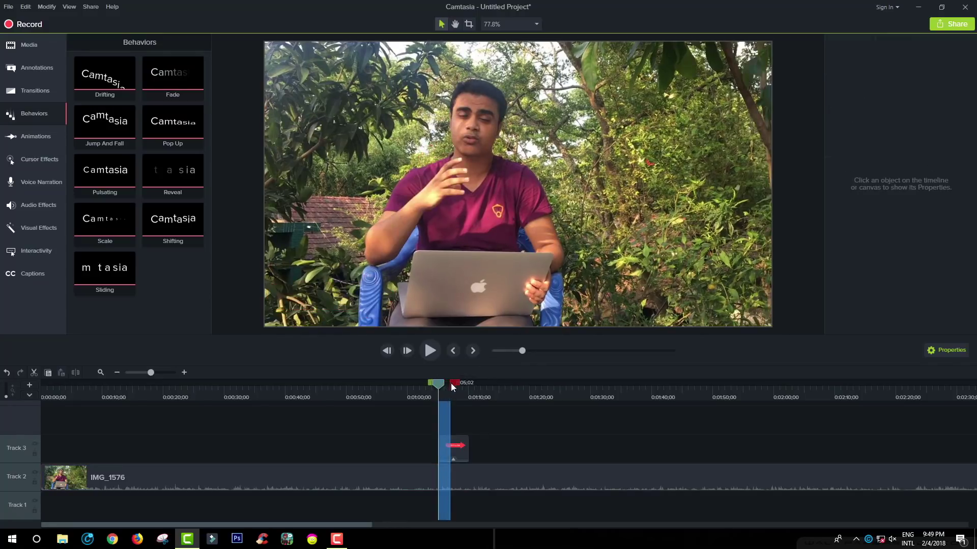
Preview the Jump And Fall behavior twice from just before the callout and reselect the callout to view the behavior's settings
{"action": "left_click", "coordinate": [450, 383]}
{"action": "left_click_drag", "start_coordinate": [450, 383], "coordinate": [430, 389]}
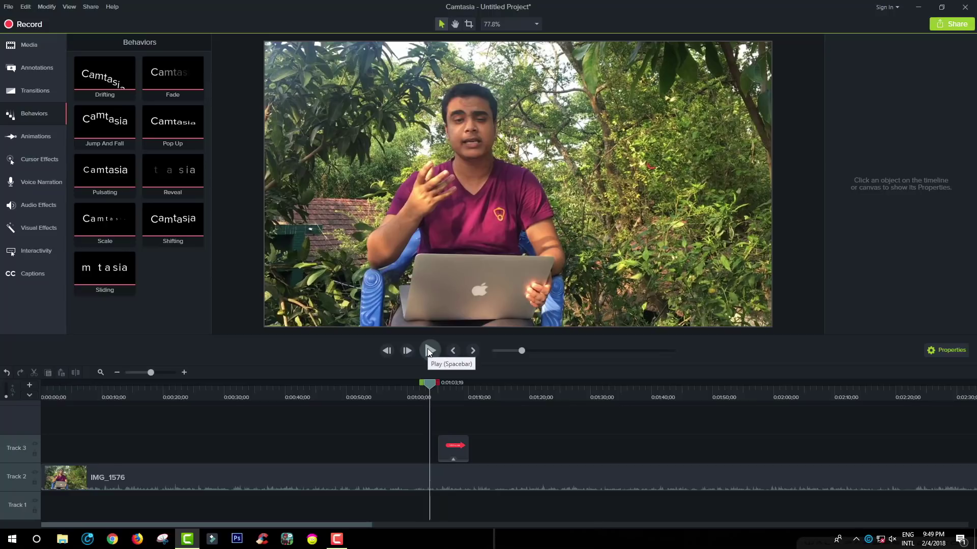
{"action": "left_click", "coordinate": [428, 351]}
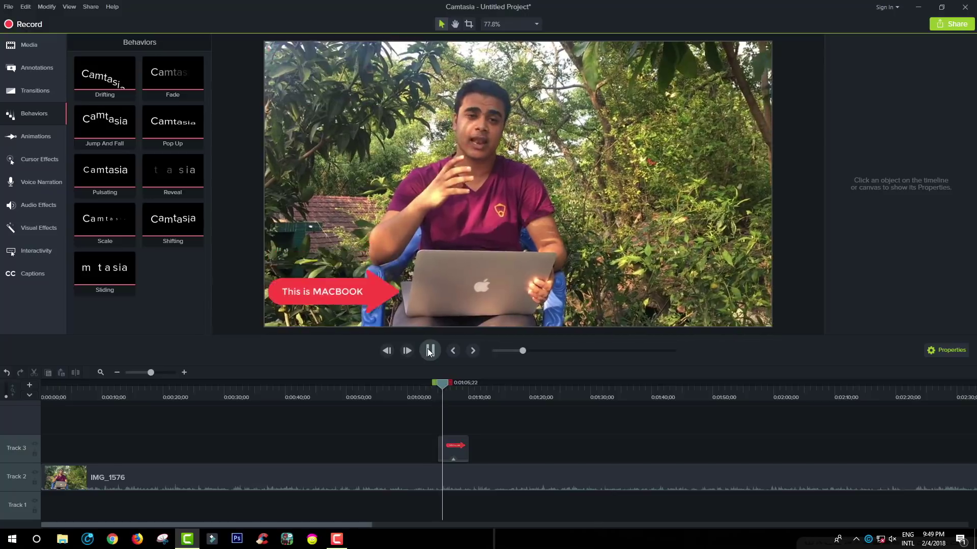
{"action": "left_click", "coordinate": [429, 351]}
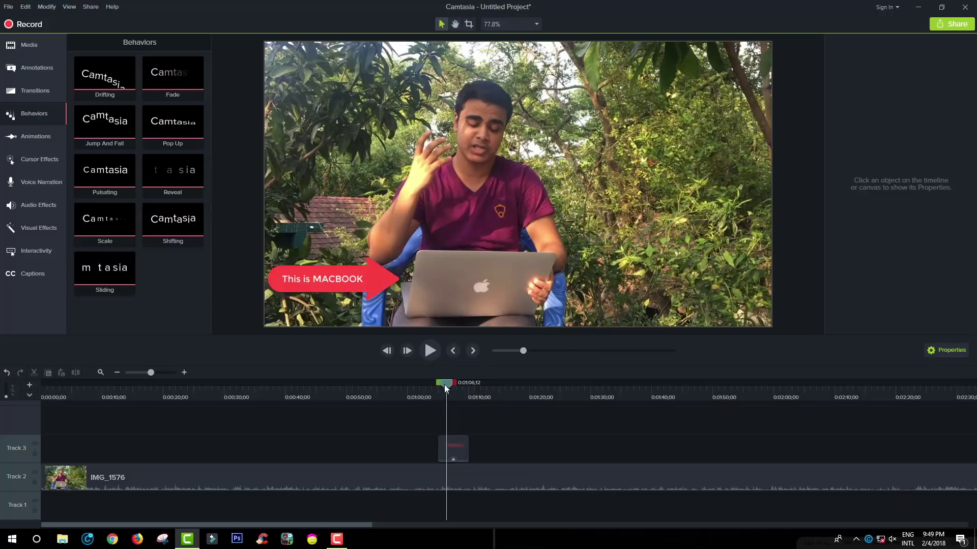
{"action": "left_click_drag", "start_coordinate": [444, 385], "coordinate": [433, 387]}
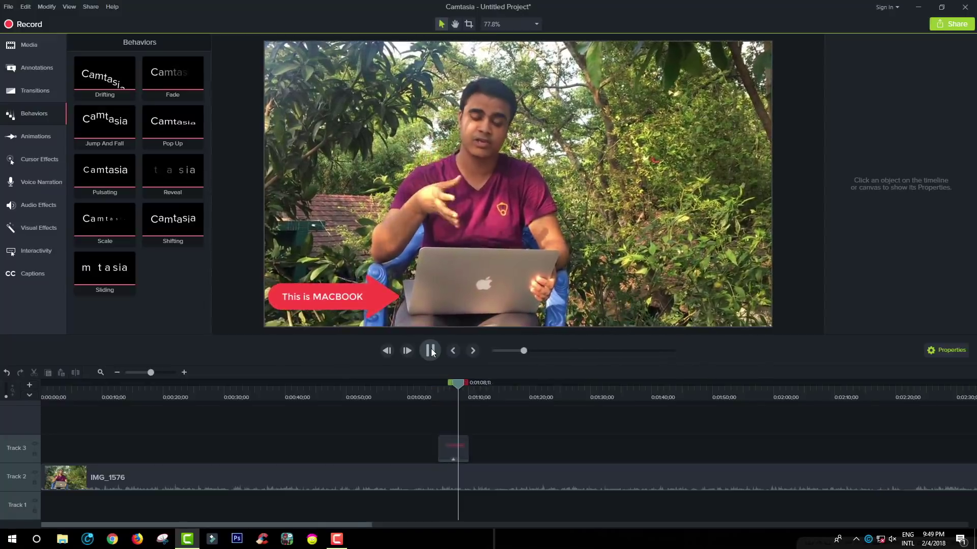
{"action": "left_click", "coordinate": [431, 350]}
{"action": "left_click", "coordinate": [455, 444]}
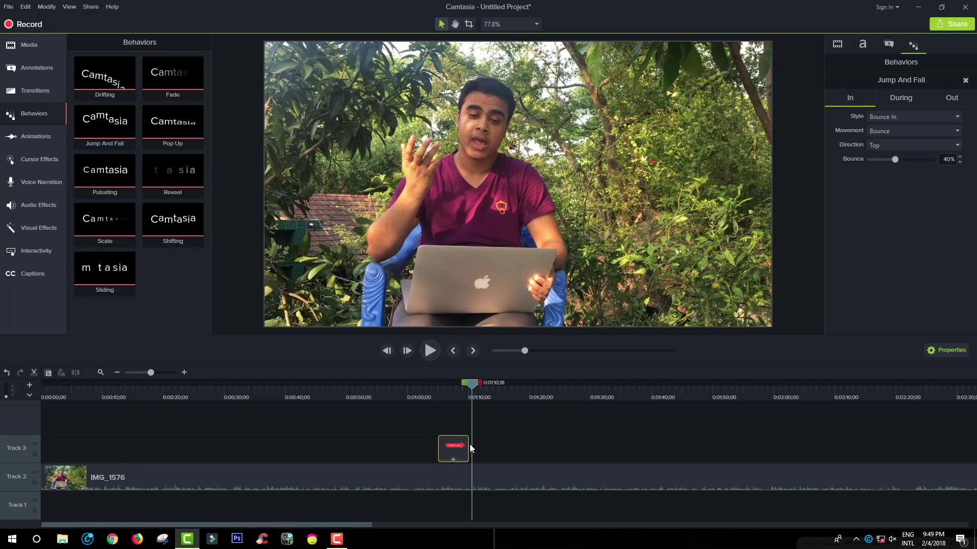
Extend the arrow callout on Track 3 to about 20 seconds long and preview it from just before its start
{"action": "left_click_drag", "start_coordinate": [468, 447], "coordinate": [560, 445]}
{"action": "left_click_drag", "start_coordinate": [470, 383], "coordinate": [432, 389]}
{"action": "left_click", "coordinate": [429, 352]}
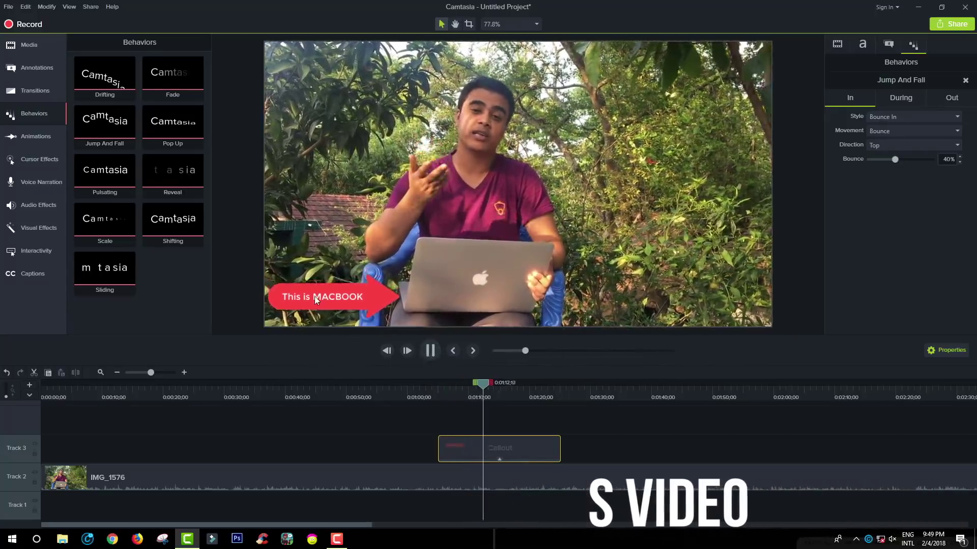
{"action": "left_click", "coordinate": [432, 352]}
Replace the arrow callout's text with SUBSCRIBE and replay the section from just before the callout
{"action": "left_click", "coordinate": [331, 298]}
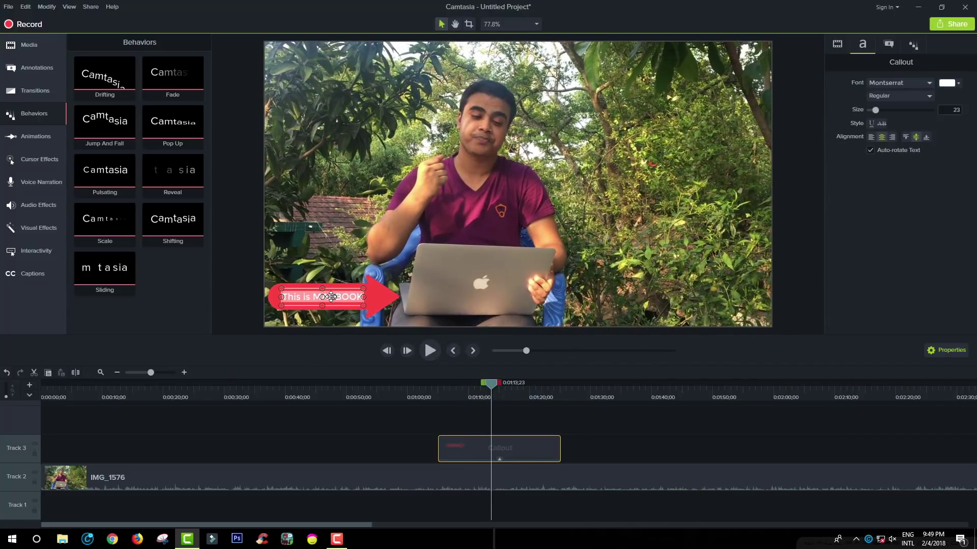
{"action": "type", "text": "SUBSCRIBE"}
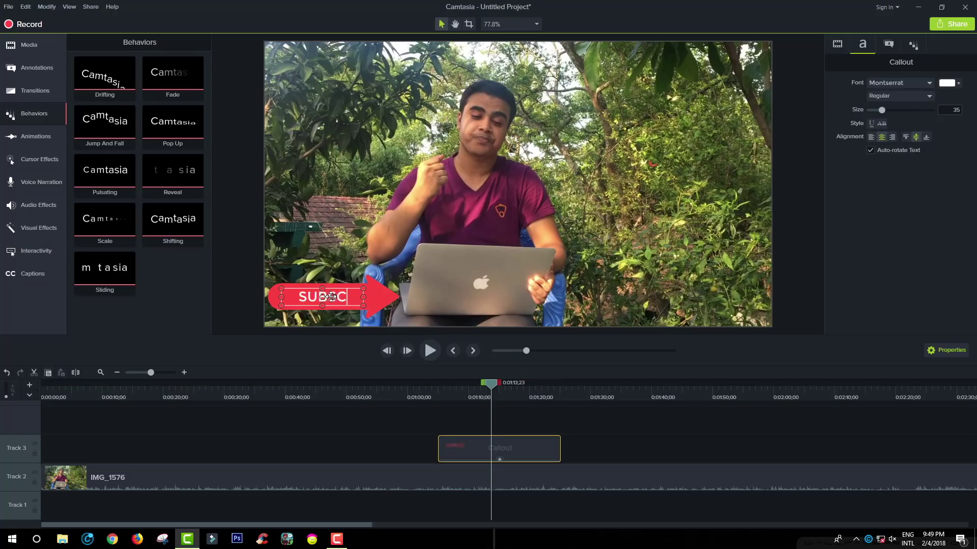
{"action": "left_click", "coordinate": [435, 431]}
{"action": "left_click", "coordinate": [433, 395]}
{"action": "left_click", "coordinate": [430, 350]}
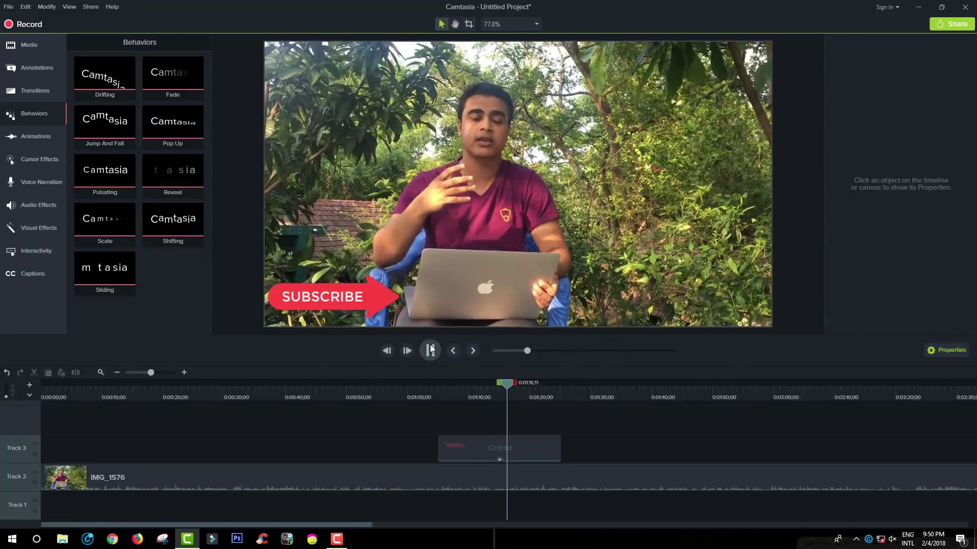
{"action": "left_click", "coordinate": [430, 351]}
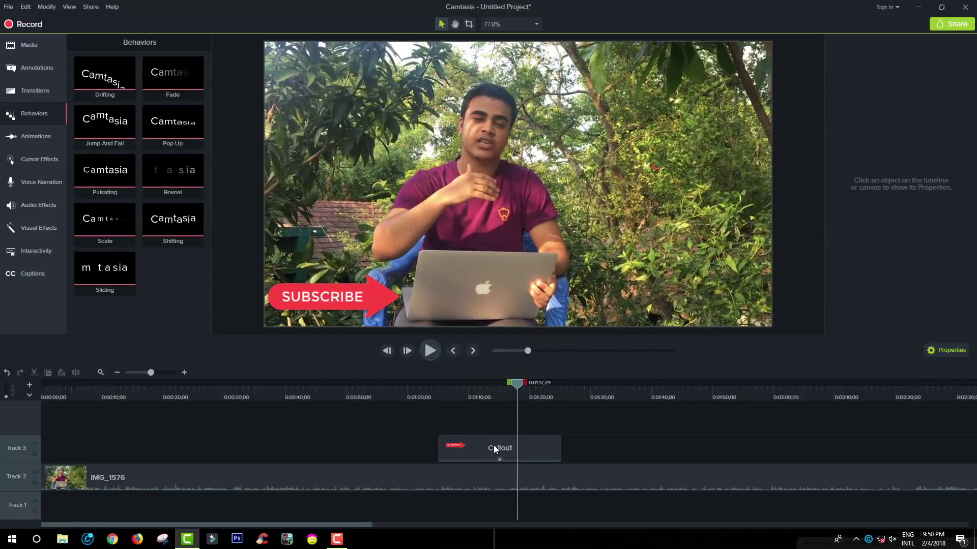
Remove the Jump And Fall behavior from the SUBSCRIBE arrow callout on Track 3
{"action": "left_click", "coordinate": [494, 449]}
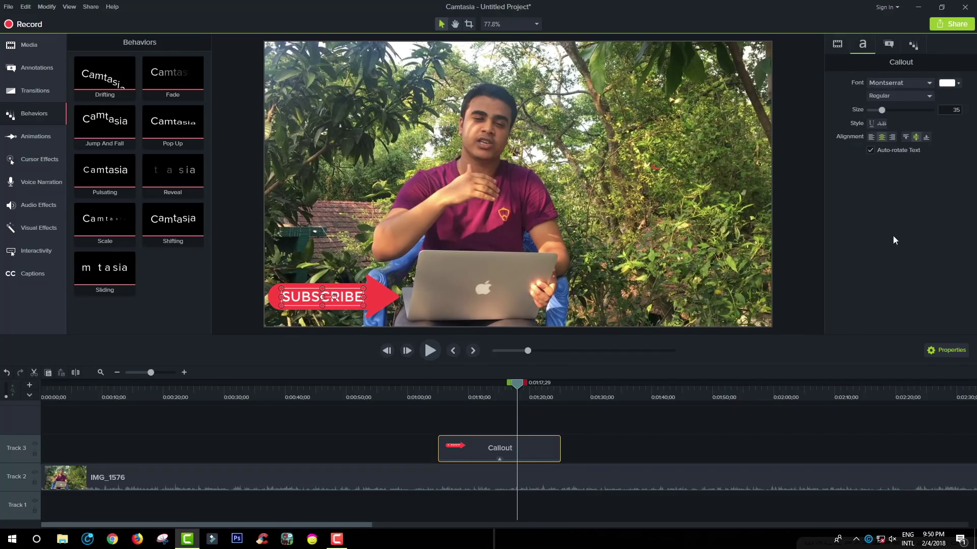
{"action": "left_click", "coordinate": [913, 45]}
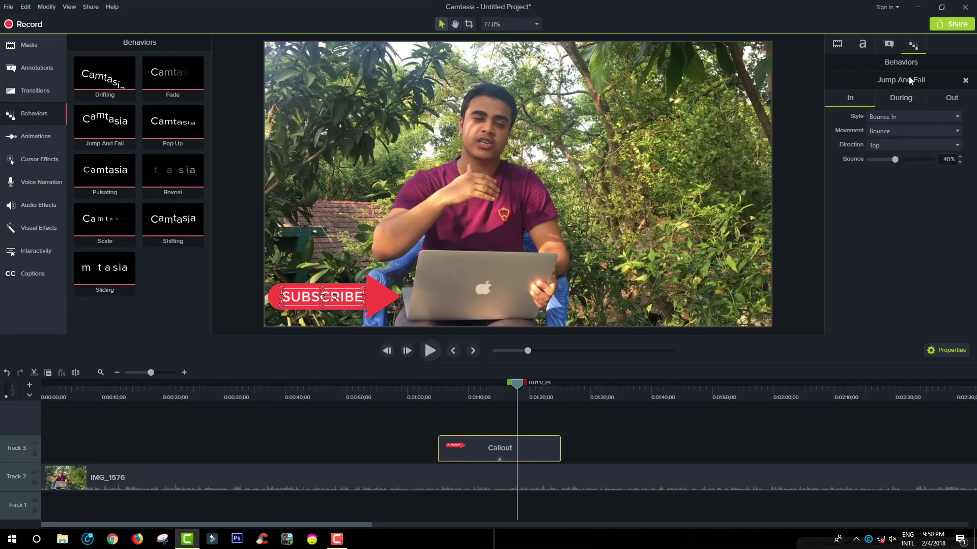
{"action": "left_click", "coordinate": [965, 81]}
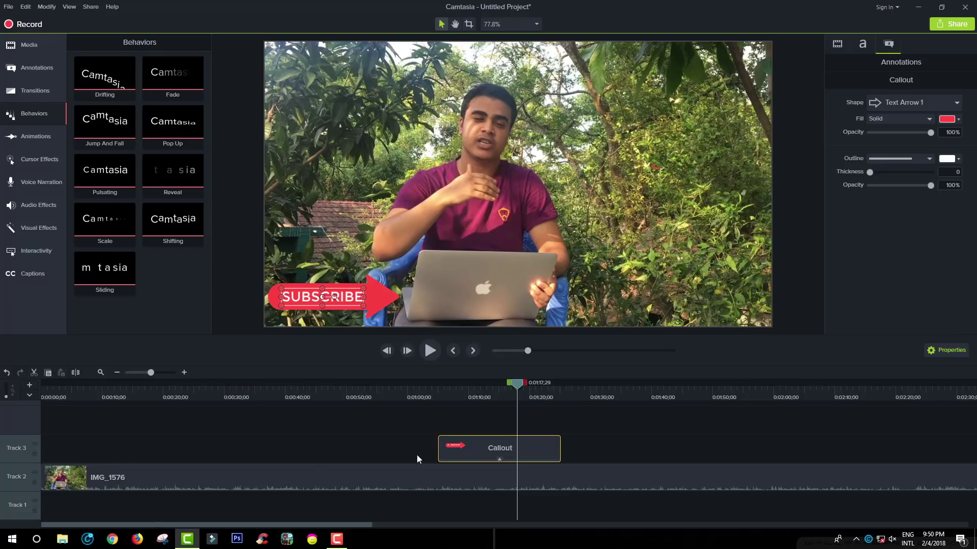
{"action": "left_click_drag", "start_coordinate": [493, 453], "coordinate": [483, 449]}
Switch to File Explorer and add the recent emoji image 1f92a-320px to Track 3 at about 0:00:50
{"action": "left_click", "coordinate": [62, 539]}
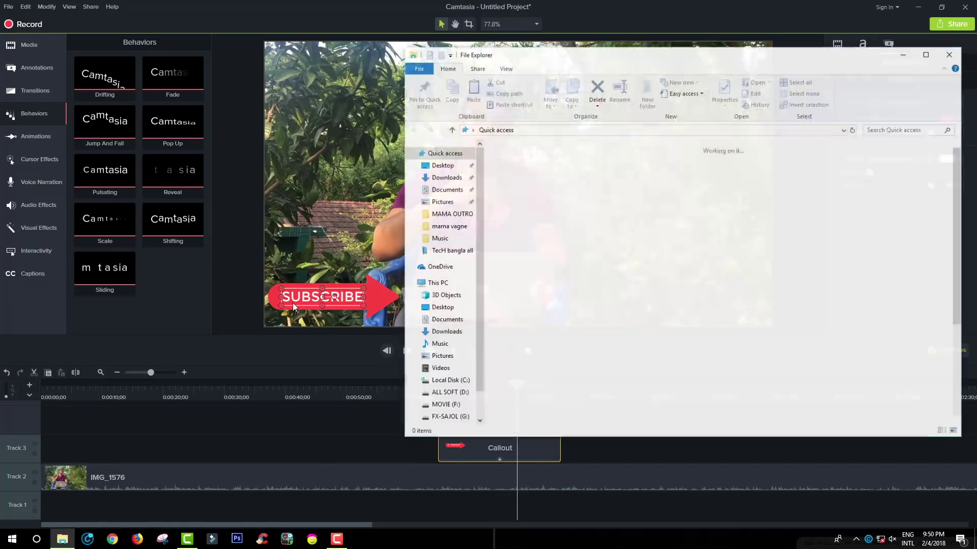
{"action": "left_click", "coordinate": [534, 402]}
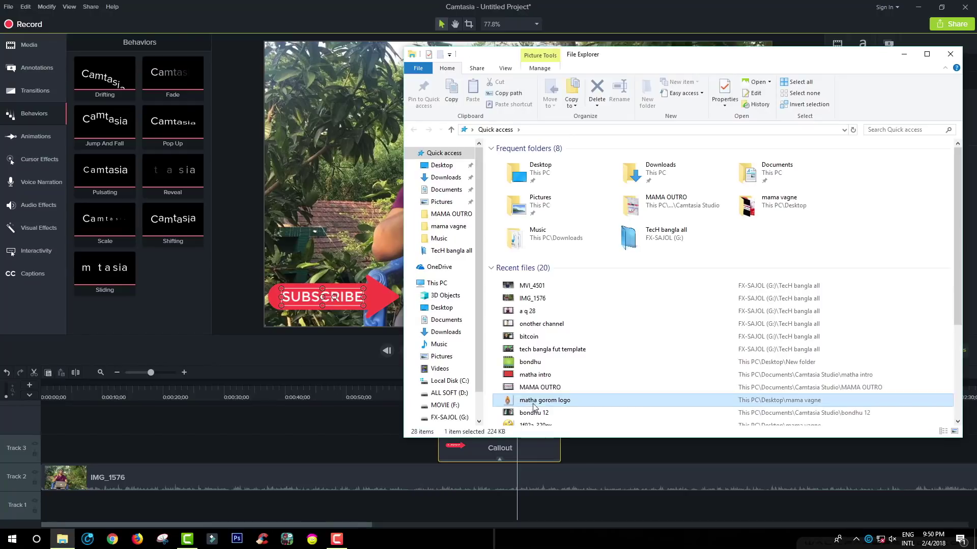
{"action": "left_click", "coordinate": [521, 425]}
{"action": "left_click_drag", "start_coordinate": [524, 421], "coordinate": [348, 447]}
Scale the emoji image down to about 70% and place it over the man's face in the video
{"action": "left_click", "coordinate": [358, 396]}
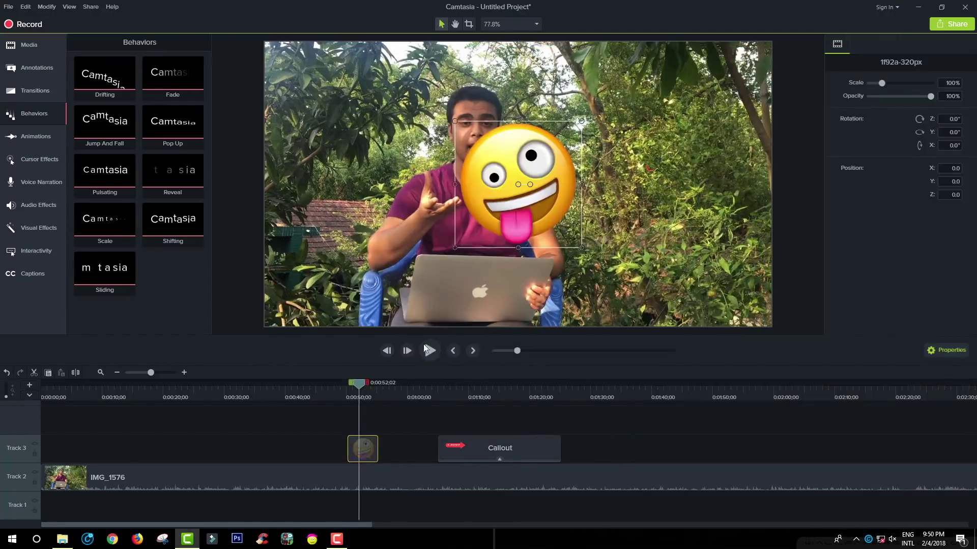
{"action": "left_click_drag", "start_coordinate": [501, 185], "coordinate": [459, 133]}
{"action": "left_click_drag", "start_coordinate": [412, 67], "coordinate": [430, 79]}
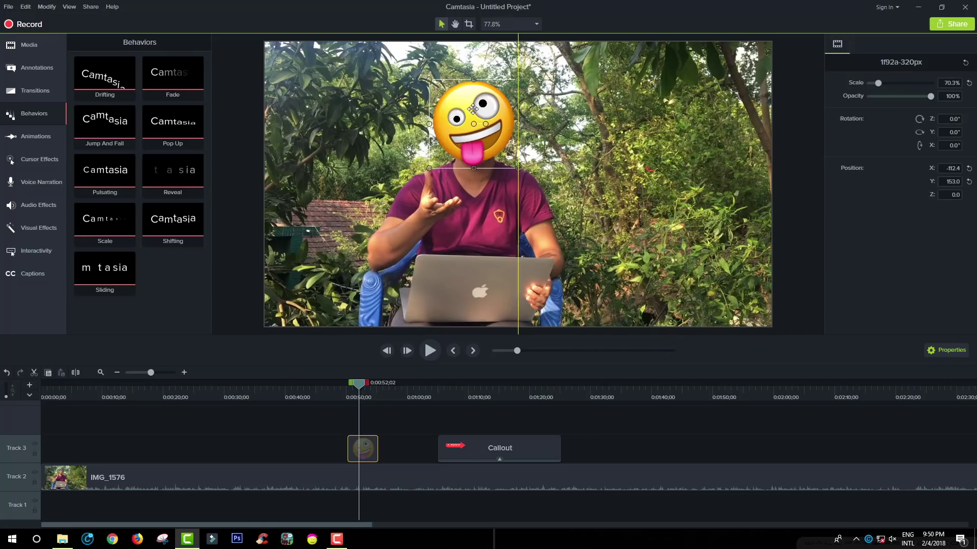
Shift the emoji clip slightly along Track 3, lengthen it to about 9 seconds and show a frame within it
{"action": "left_click", "coordinate": [338, 393]}
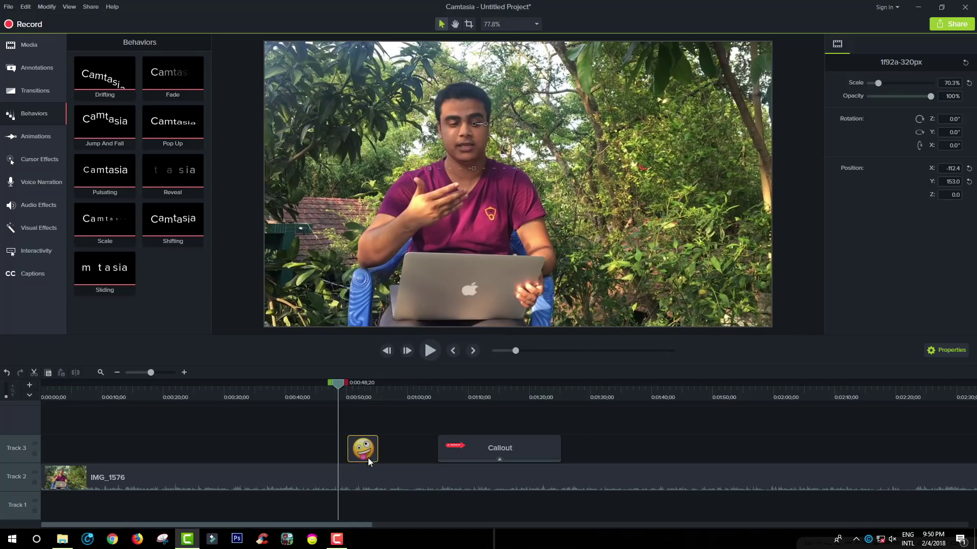
{"action": "left_click_drag", "start_coordinate": [372, 451], "coordinate": [410, 447]}
{"action": "left_click", "coordinate": [380, 395]}
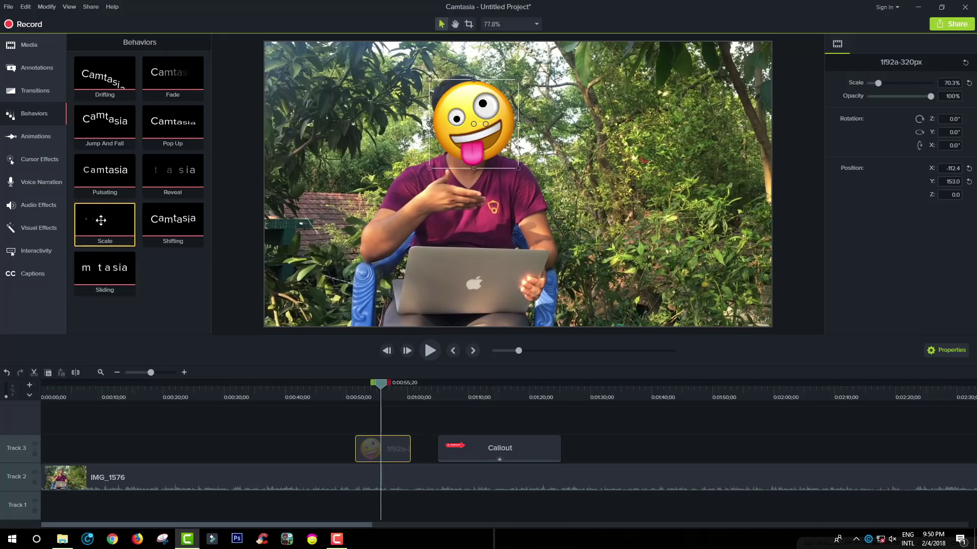
Apply the Shifting behavior to the emoji clip on Track 3 and preview it from about 0:00:50
{"action": "left_click_drag", "start_coordinate": [170, 223], "coordinate": [379, 448]}
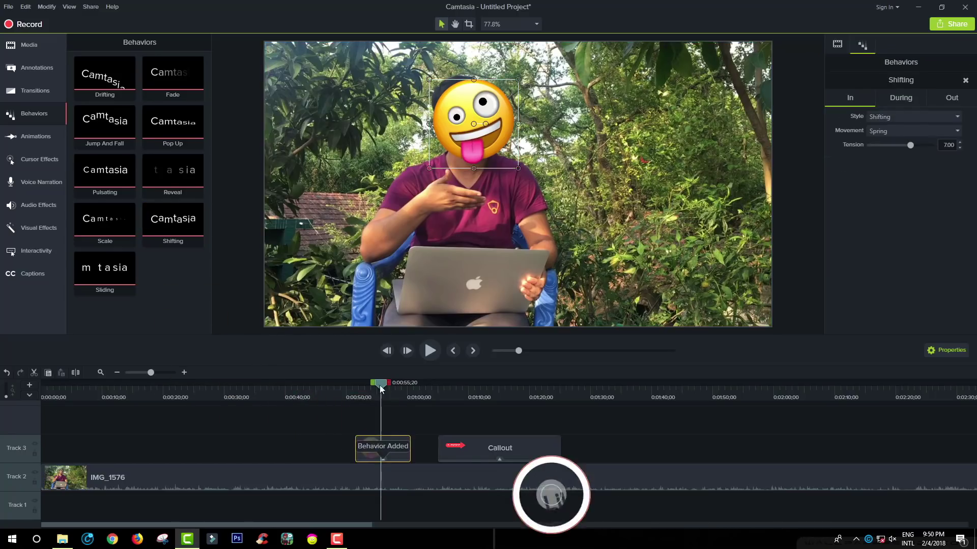
{"action": "left_click", "coordinate": [348, 387]}
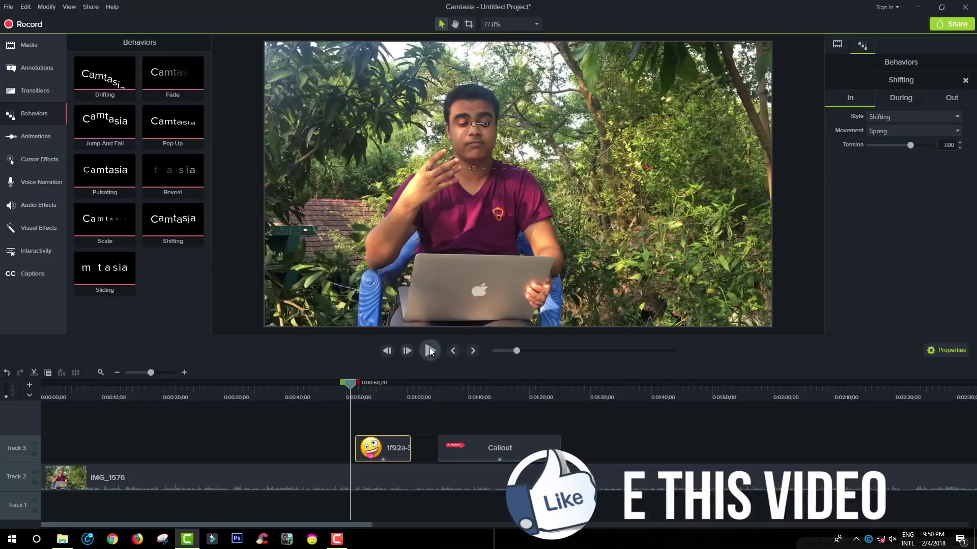
{"action": "left_click", "coordinate": [430, 351]}
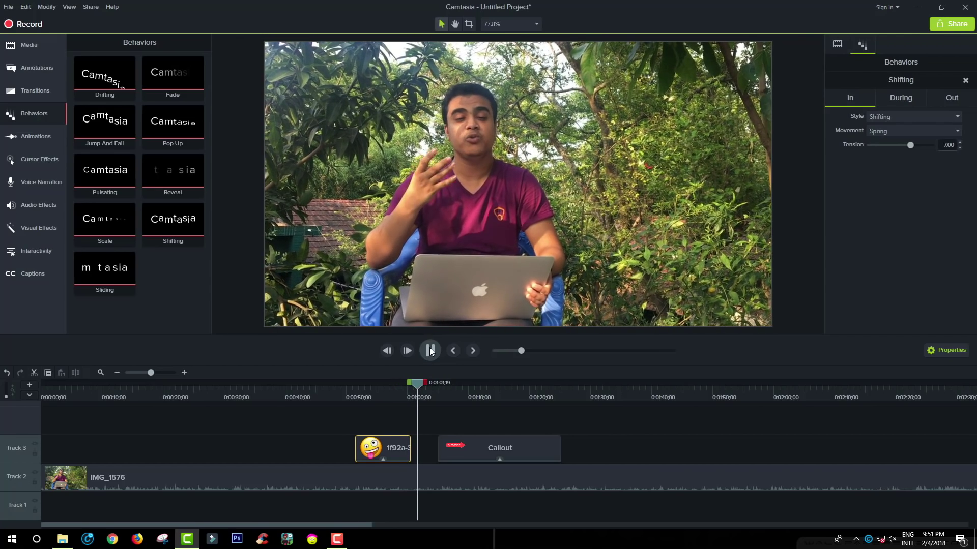
{"action": "left_click", "coordinate": [429, 350]}
{"action": "left_click", "coordinate": [379, 391]}
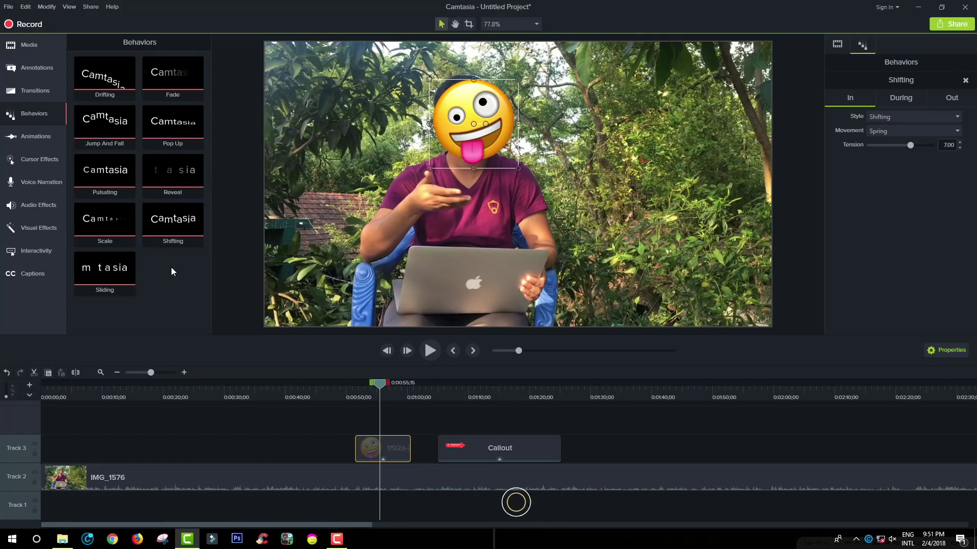
{"action": "left_click", "coordinate": [41, 95]}
{"action": "left_click", "coordinate": [30, 72]}
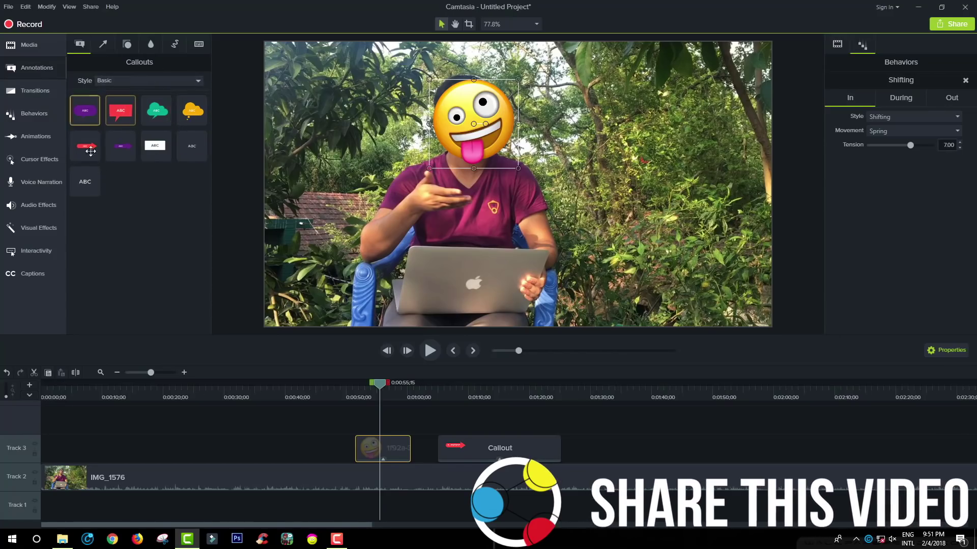
{"action": "left_click", "coordinate": [31, 121]}
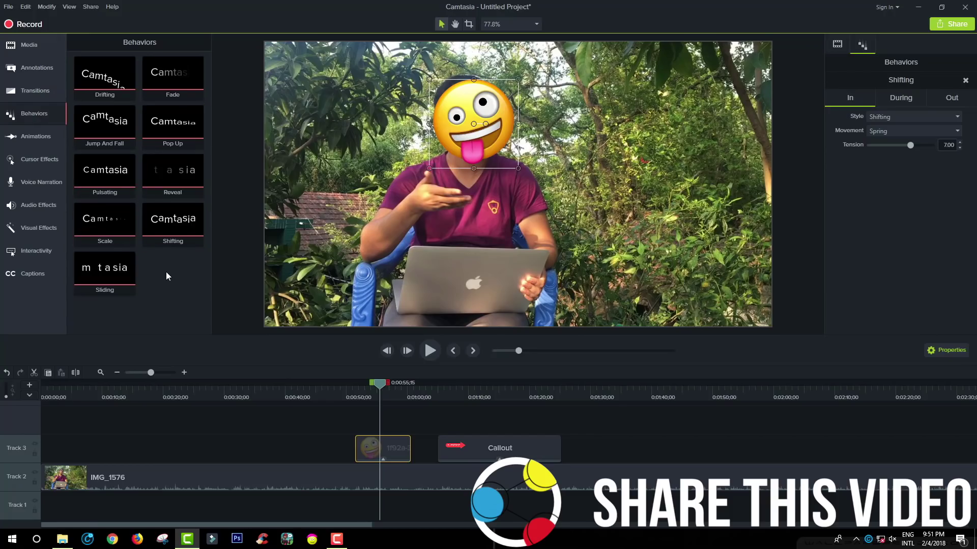